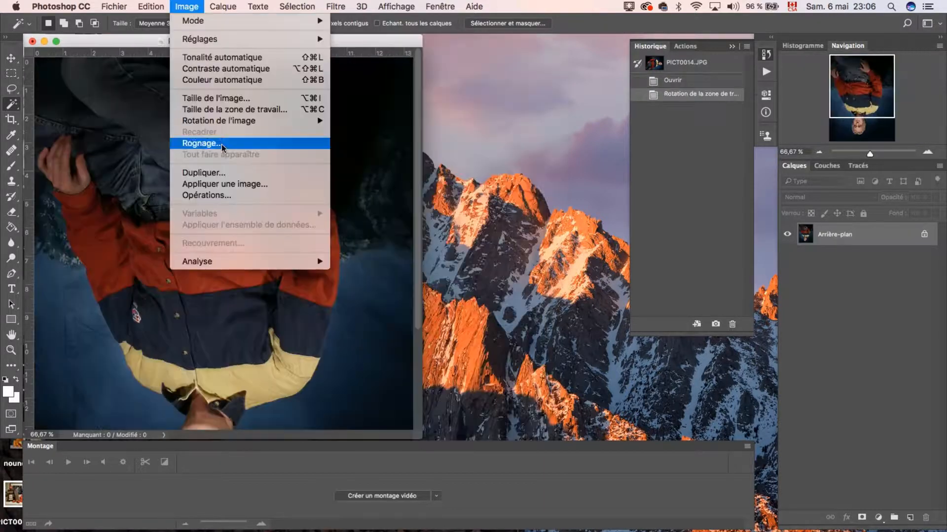
Rotate the portrait 90° clockwise and another 180° to stand it upright, and enlarge its window to show more of the photo.
mouse_move(223, 123)
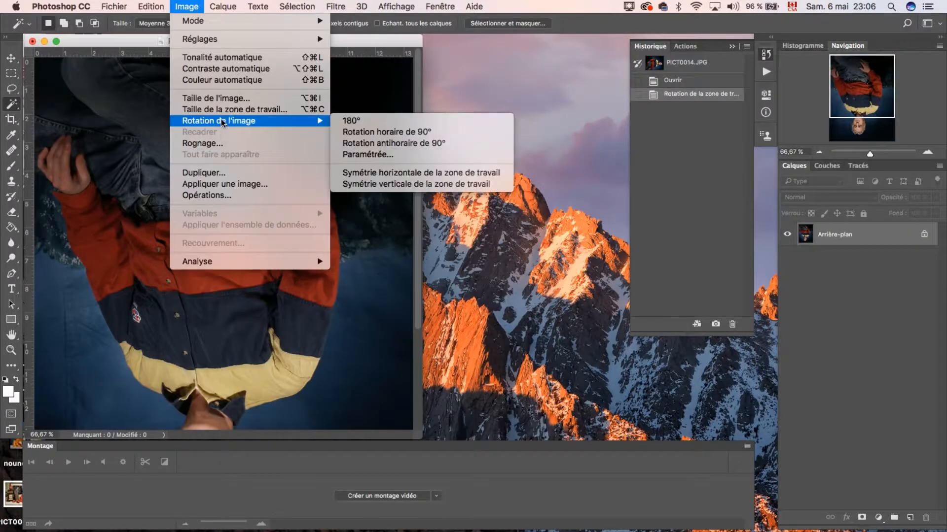
click(397, 123)
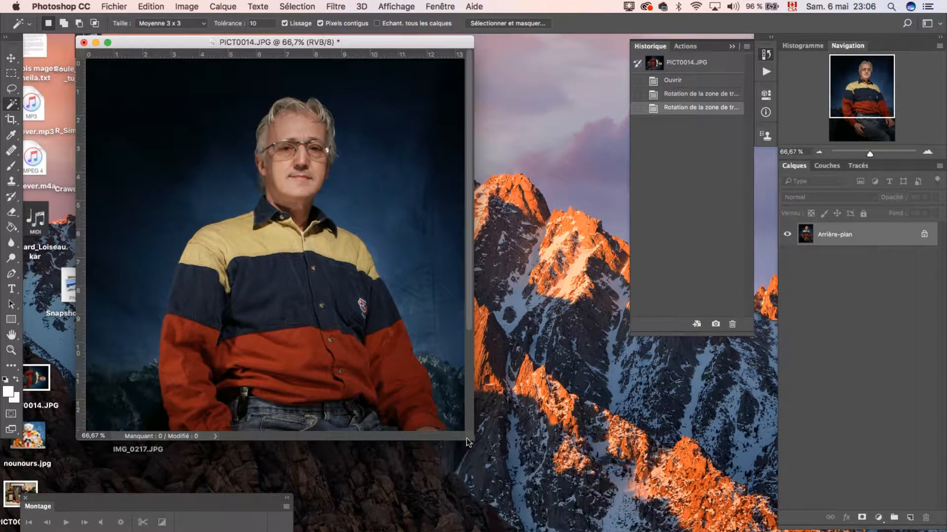
drag(468, 437, 564, 510)
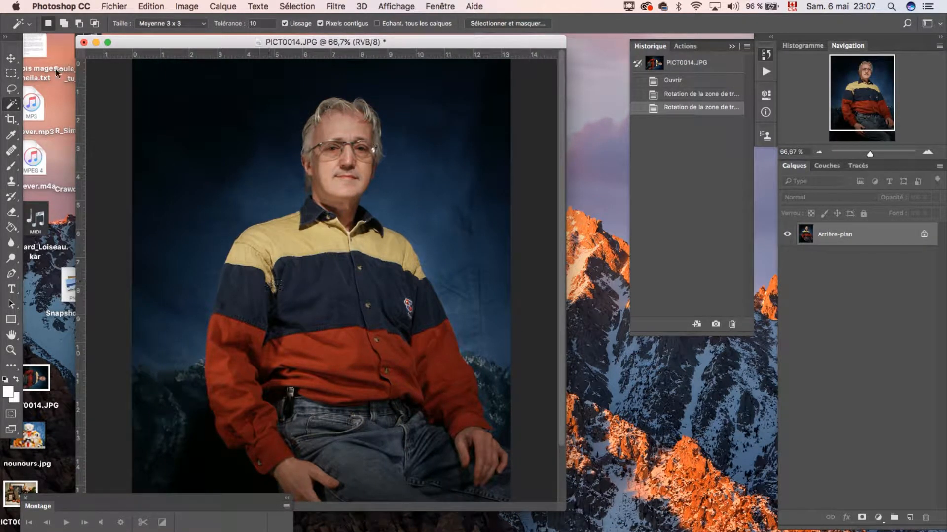
Turn the portrait black and white with Hue/Saturation by setting the global saturation to -100.
click(113, 6)
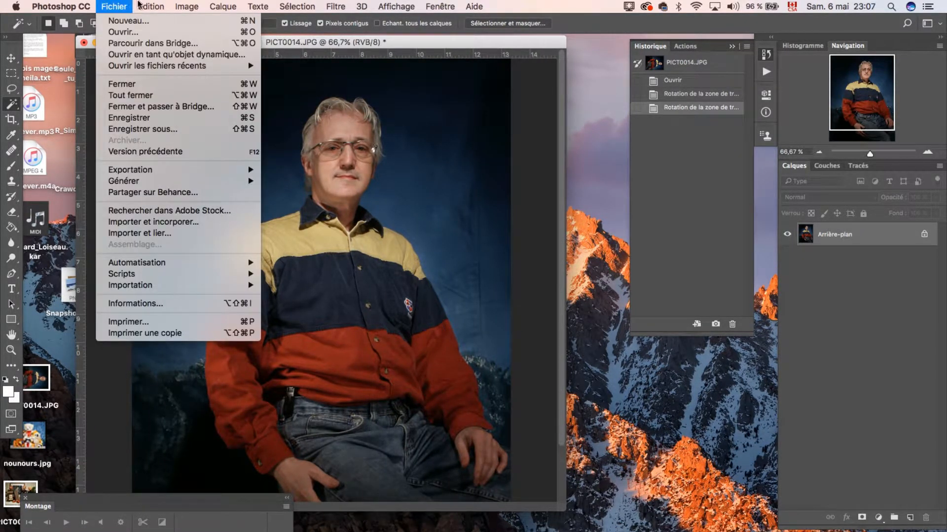
mouse_move(187, 6)
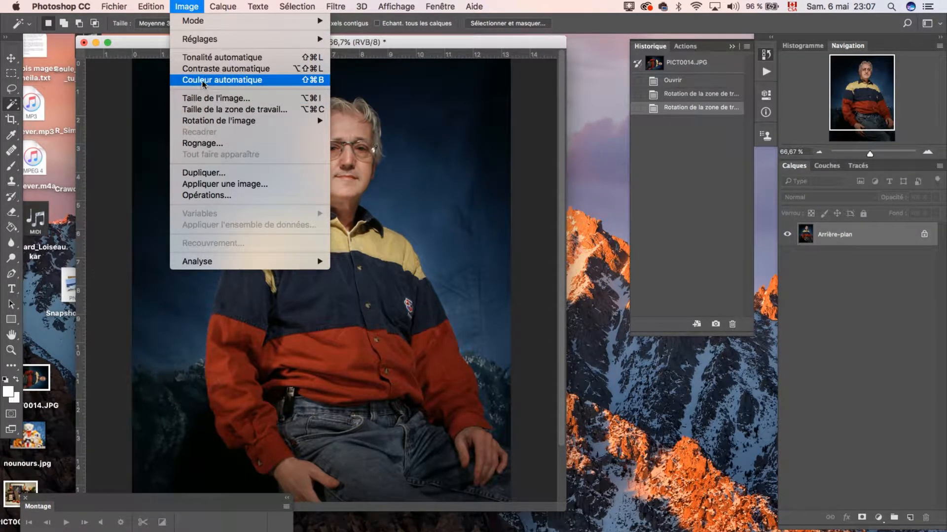
mouse_move(202, 39)
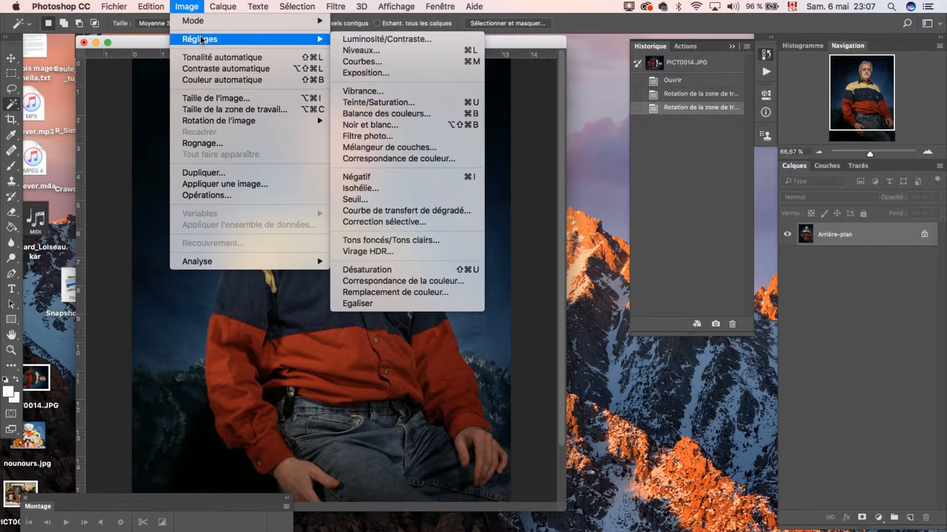
click(363, 104)
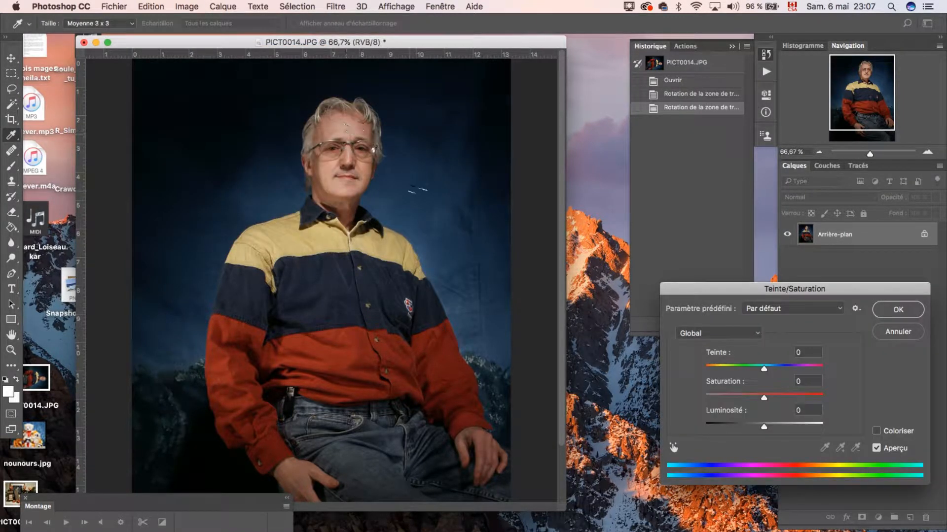
drag(762, 398, 690, 401)
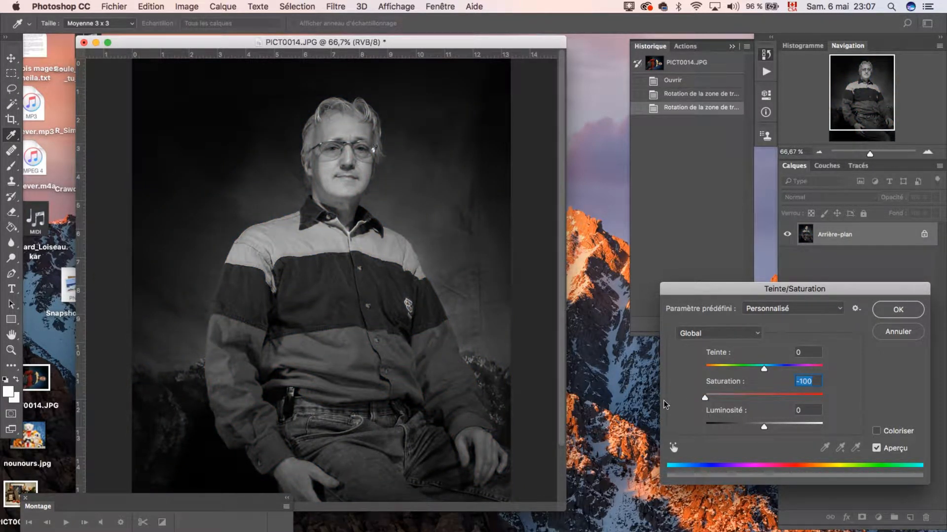
click(905, 310)
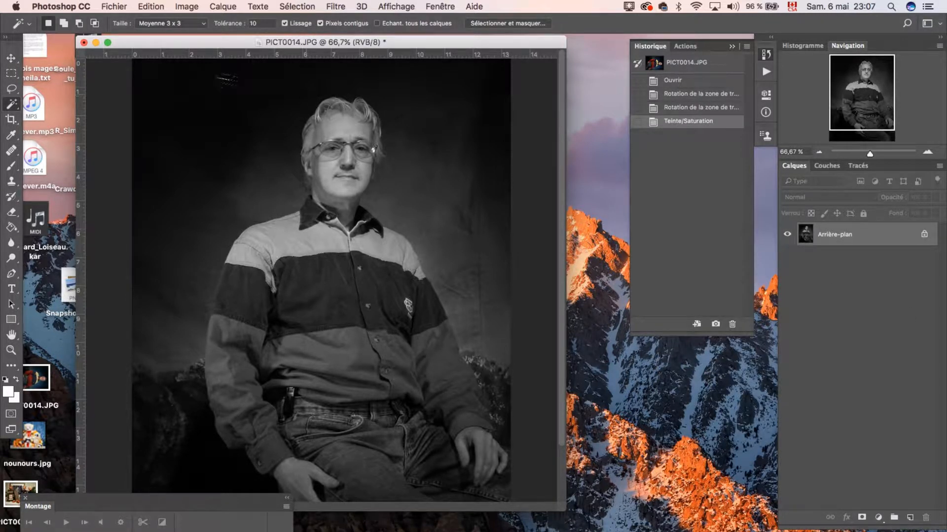
drag(216, 43, 288, 43)
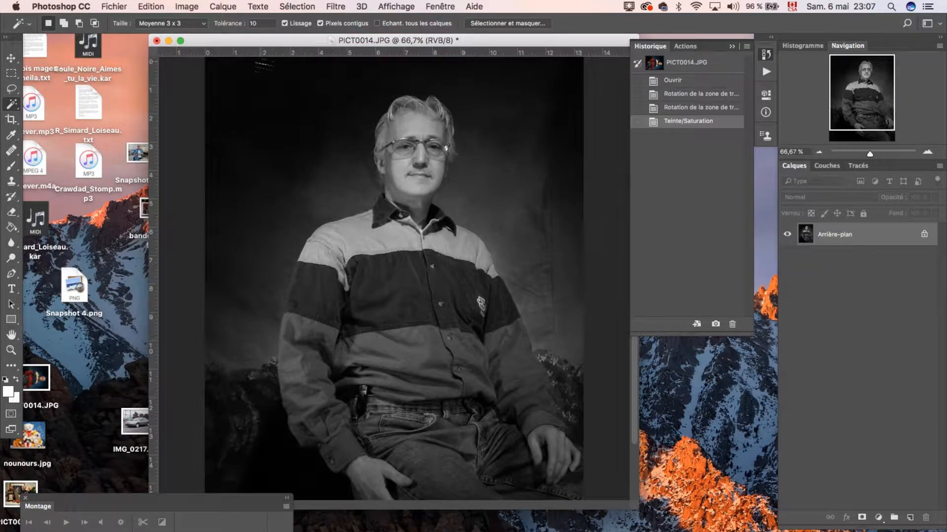
Try the automatic tone correction on the black-and-white portrait and undo it.
click(114, 7)
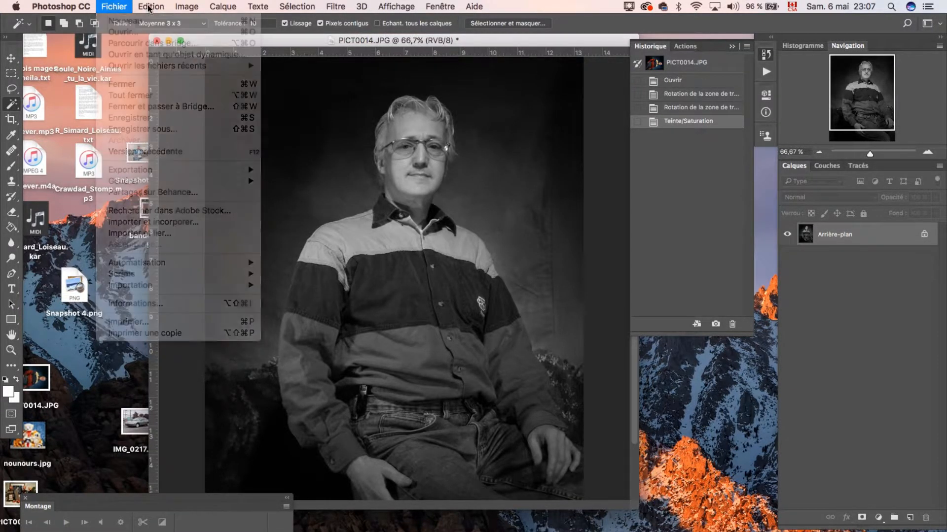
click(106, 7)
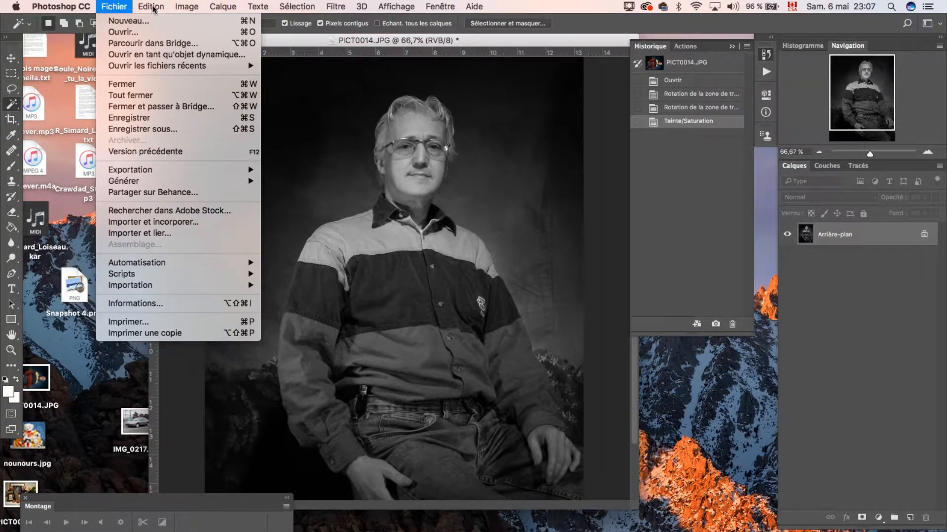
mouse_move(196, 44)
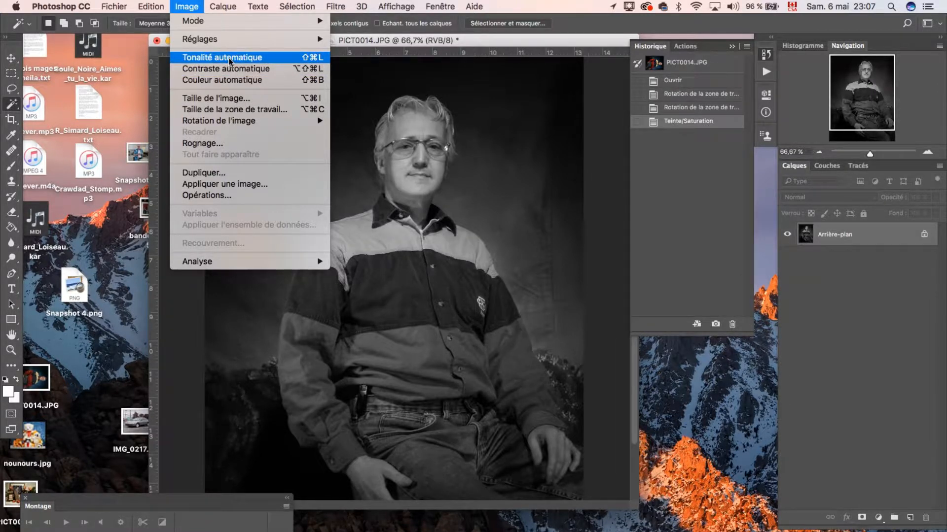
click(230, 61)
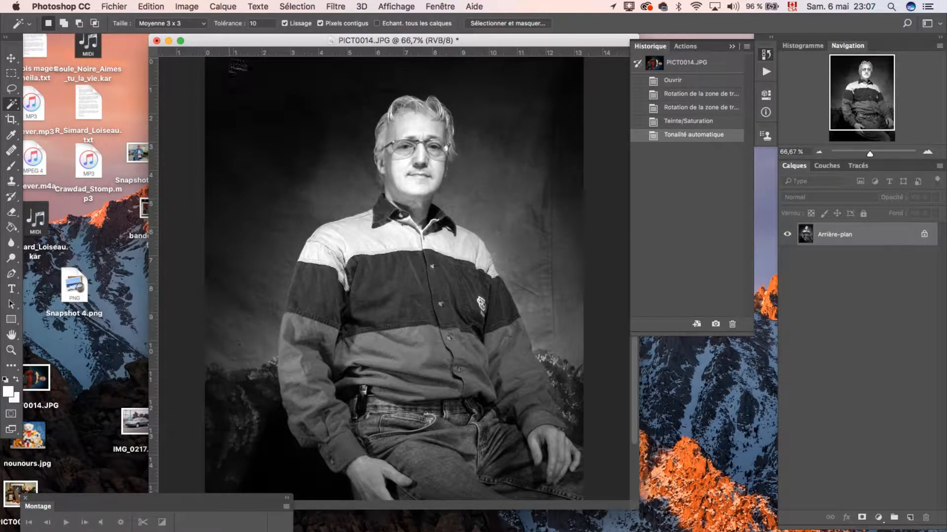
key(super+z)
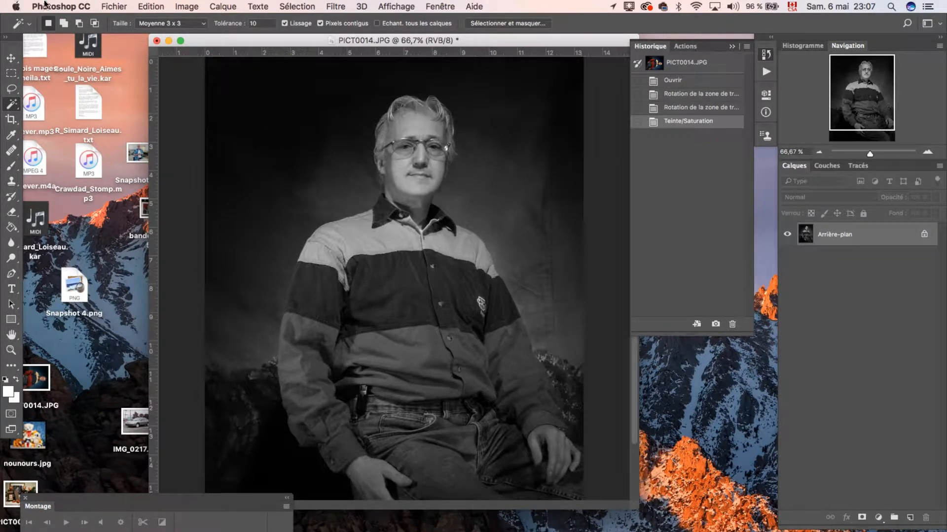
Apply an Exposure adjustment to the portrait with exposure +0.78, offset -0.0031 and gamma correction 0.82.
click(151, 6)
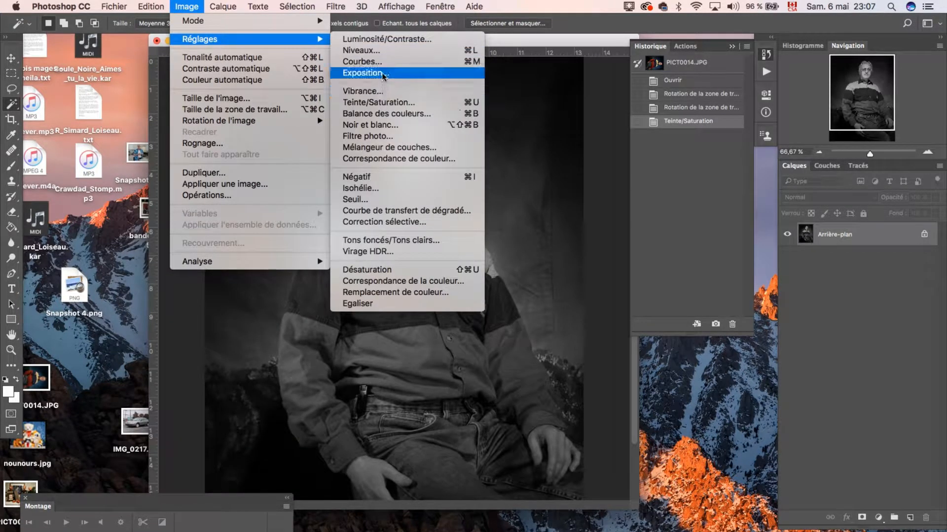
click(383, 74)
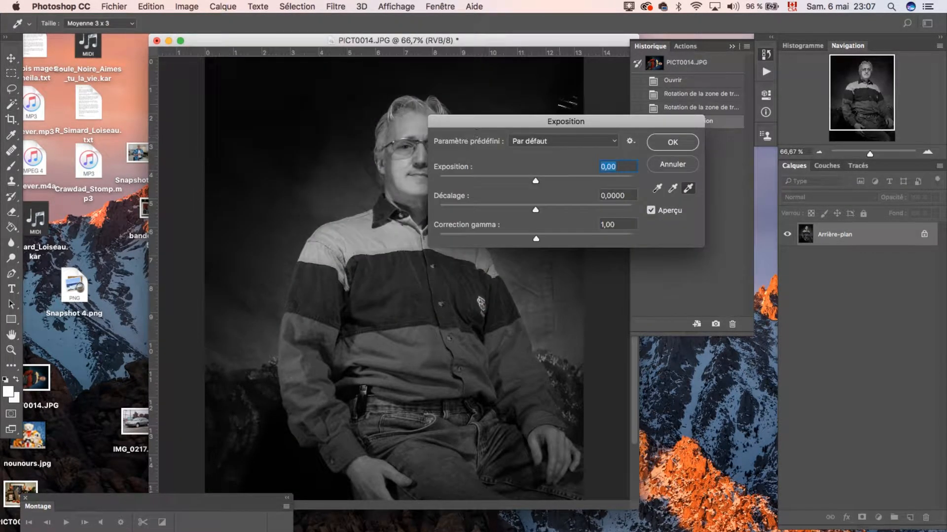
drag(530, 121, 728, 218)
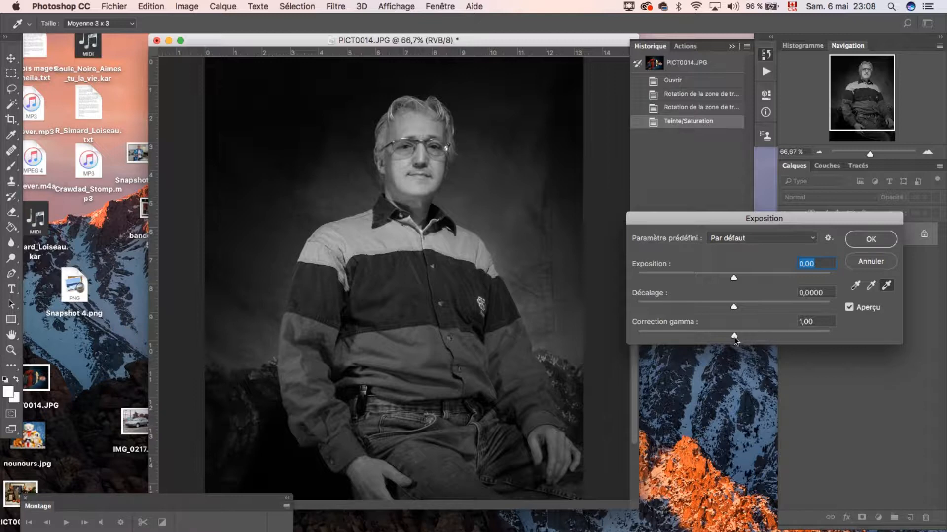
drag(734, 337, 750, 338)
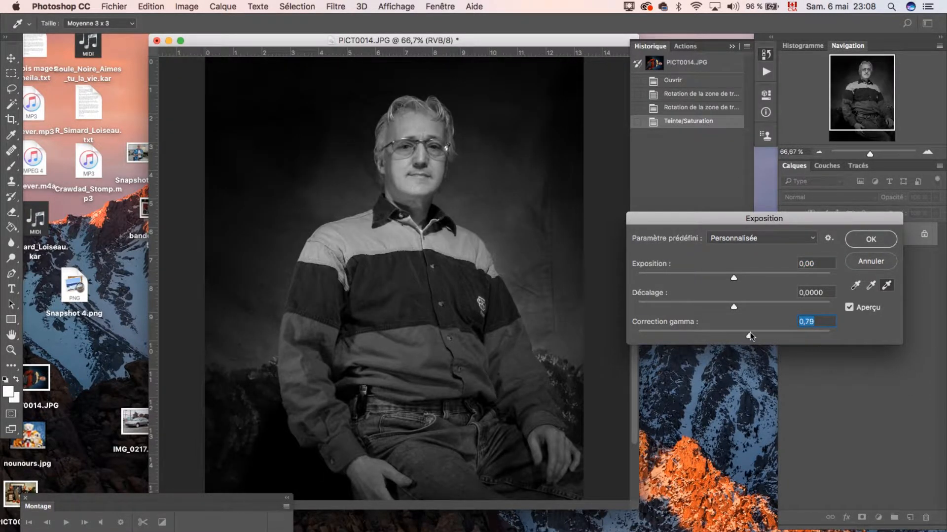
drag(752, 339, 748, 338)
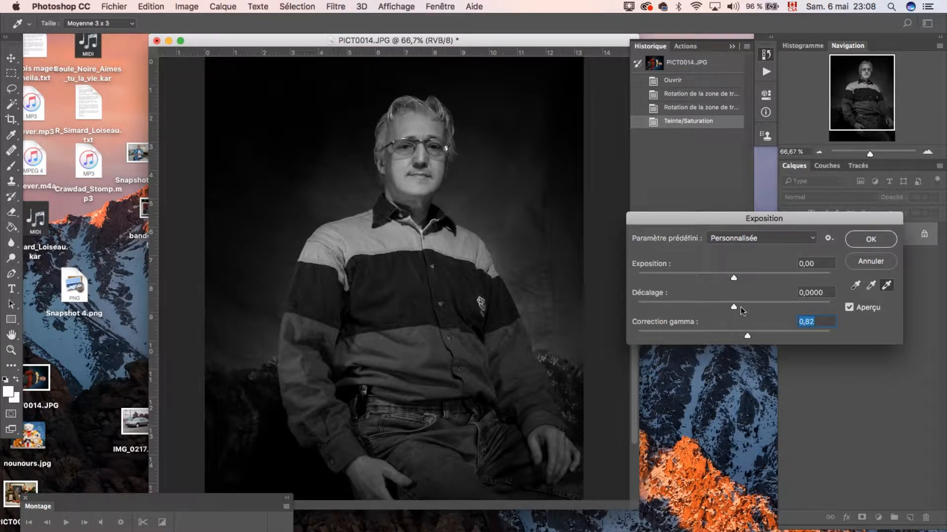
drag(733, 280, 745, 282)
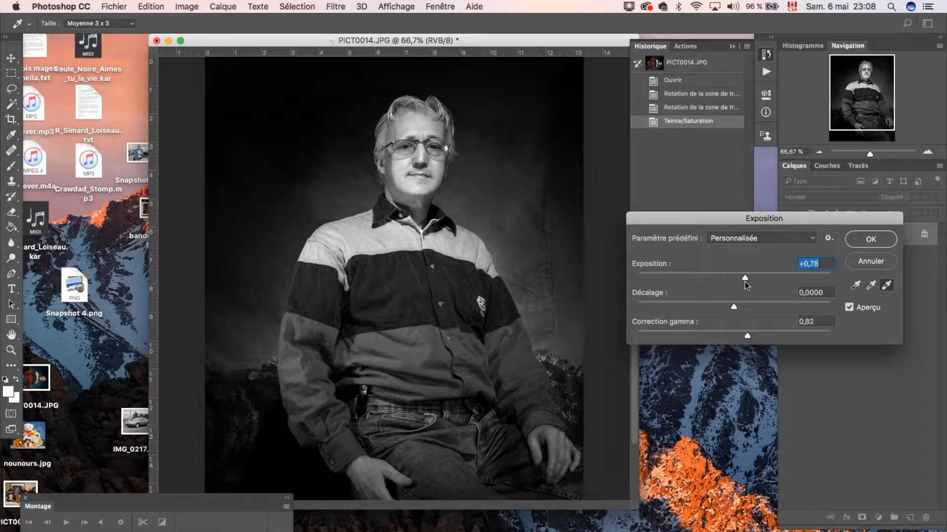
drag(734, 310, 733, 310)
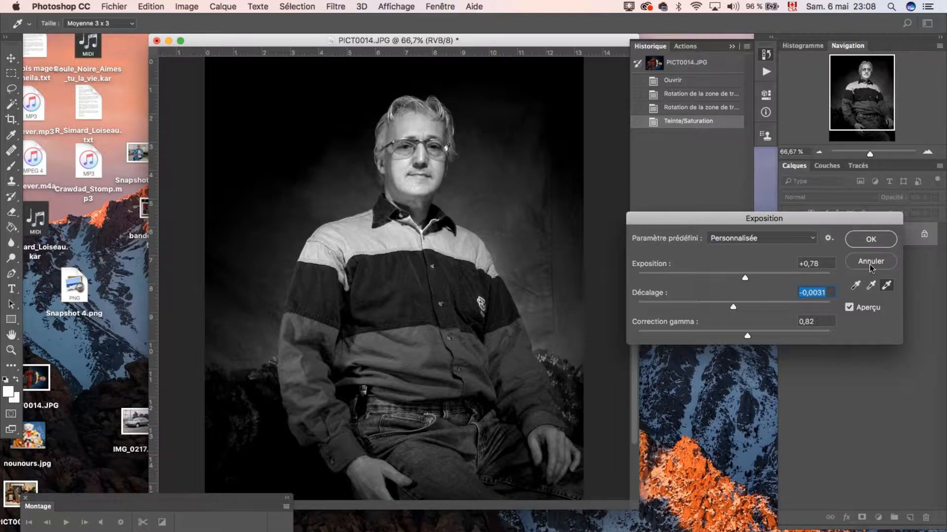
click(870, 240)
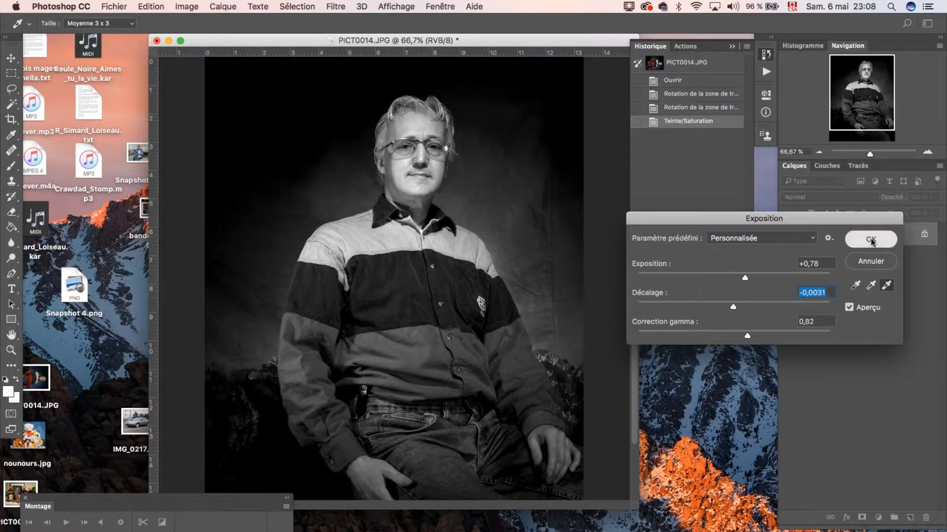
Give the portrait a sepia tint with Color Balance, shifting the midtones toward red and yellow.
click(150, 6)
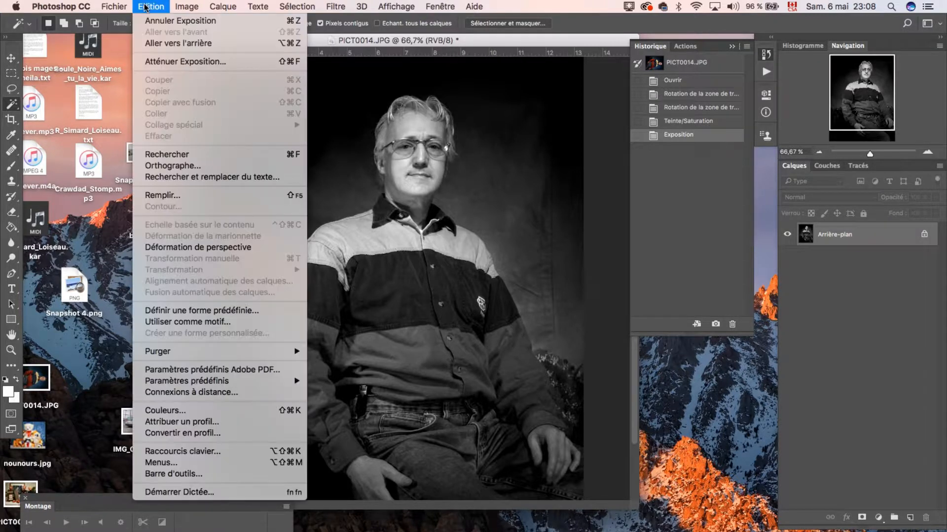
mouse_move(181, 5)
mouse_move(194, 40)
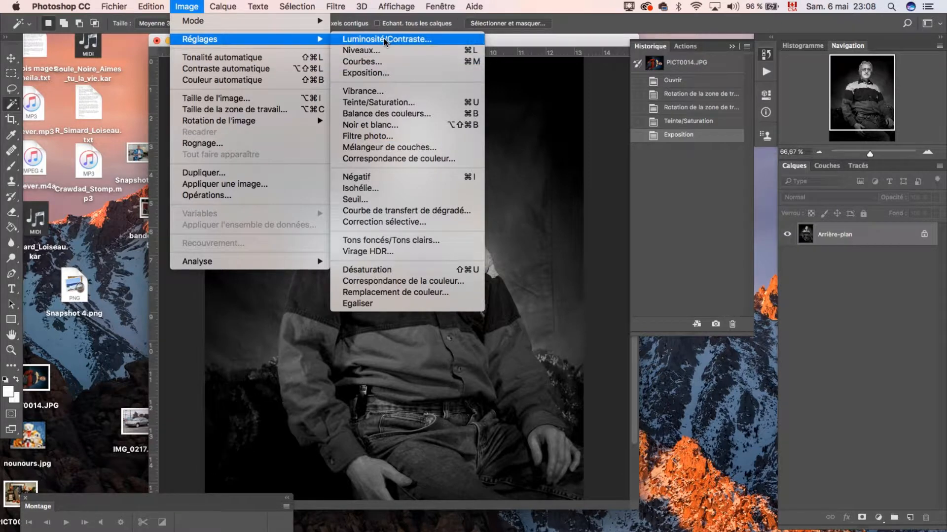
click(389, 113)
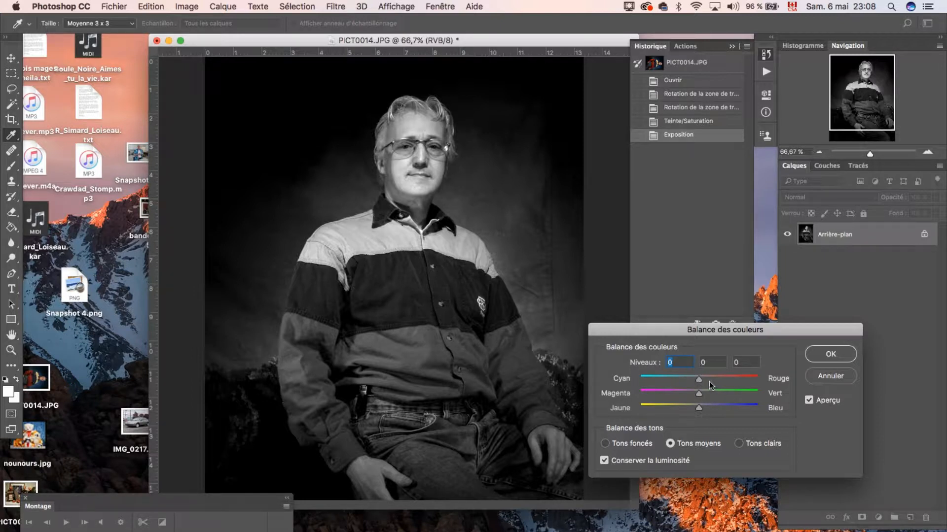
drag(706, 380, 685, 412)
click(831, 354)
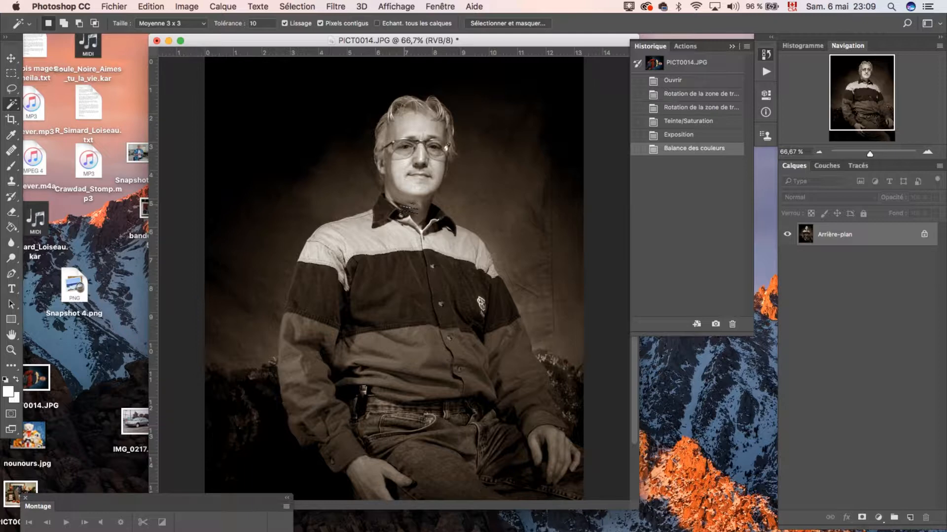
Try a Levels adjustment on the sepia portrait, raising the black output level to 18 and lowering the white output level, and discard it.
click(146, 7)
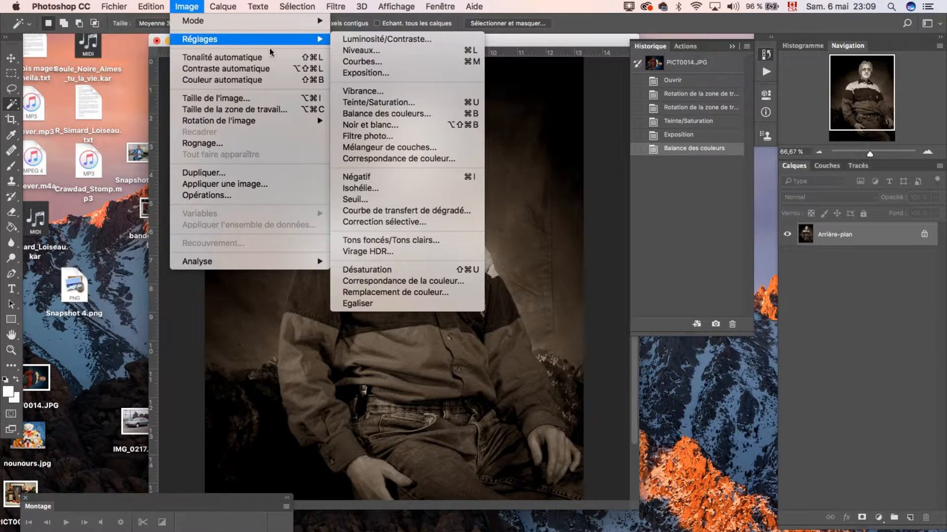
click(383, 53)
drag(383, 102, 167, 97)
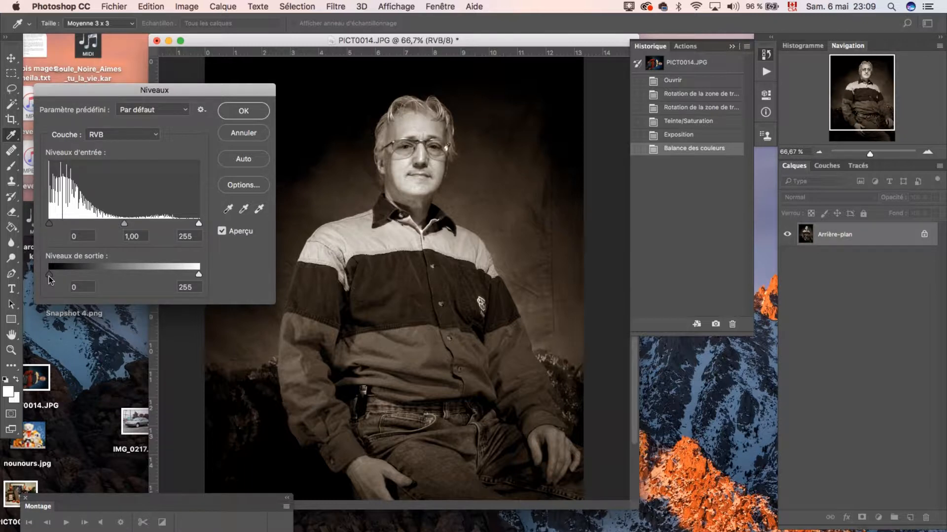
drag(48, 277, 59, 278)
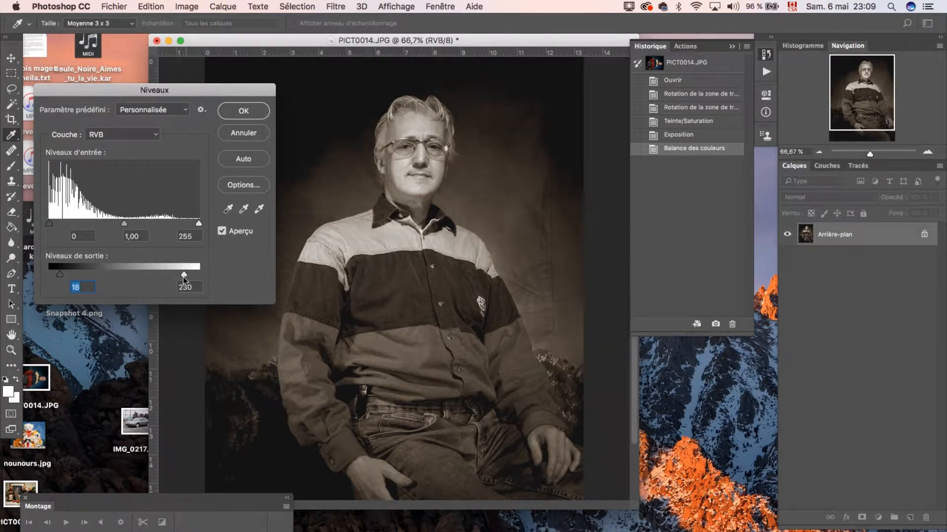
drag(185, 276, 188, 276)
click(237, 131)
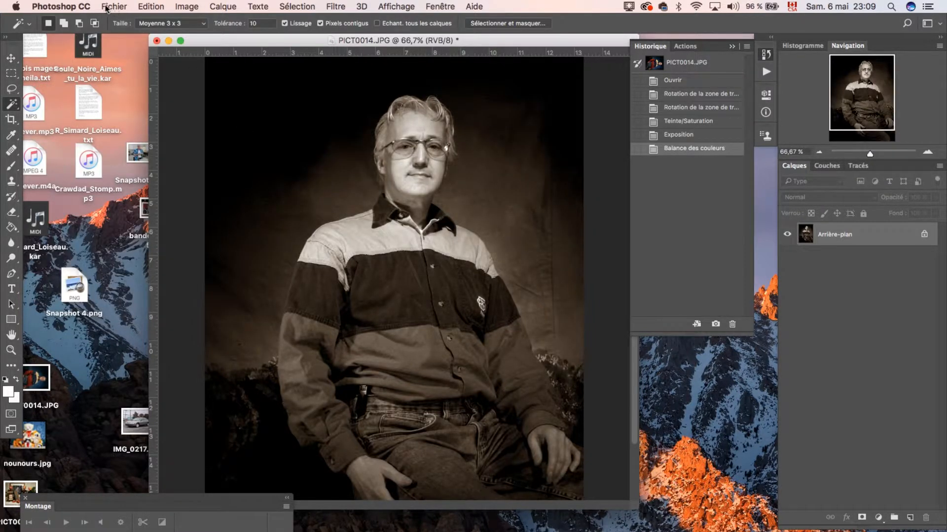
click(114, 7)
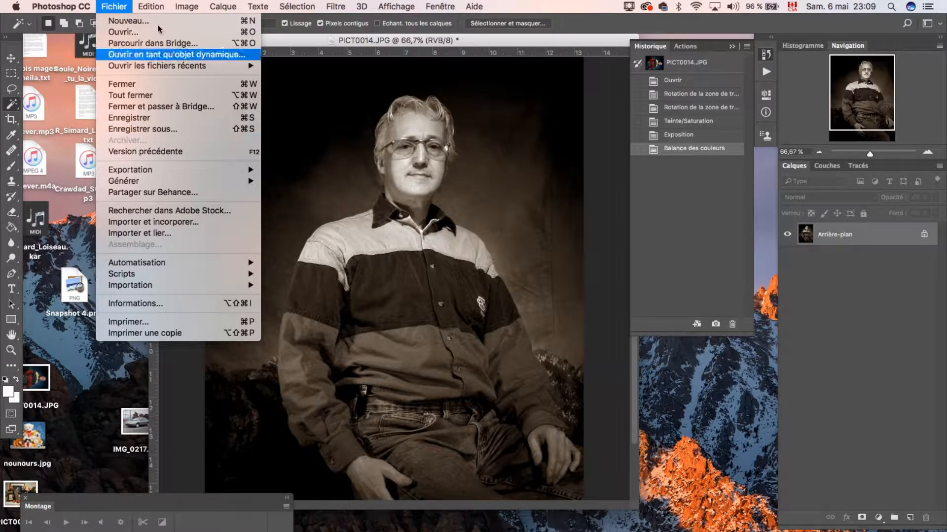
mouse_move(191, 6)
mouse_move(256, 40)
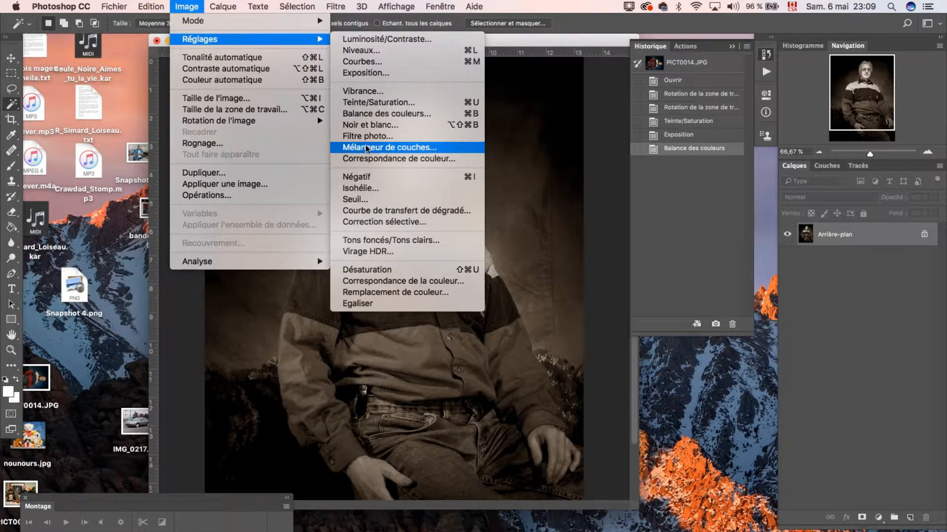
click(383, 104)
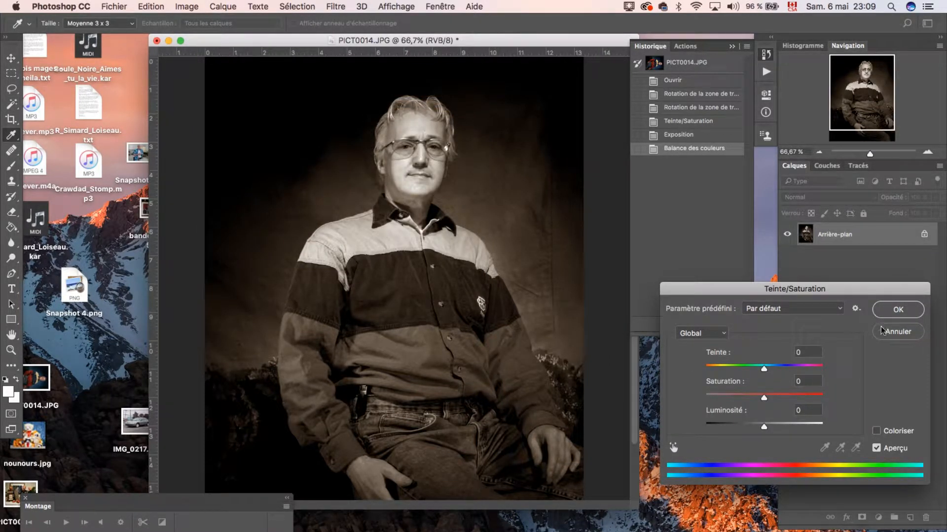
click(897, 332)
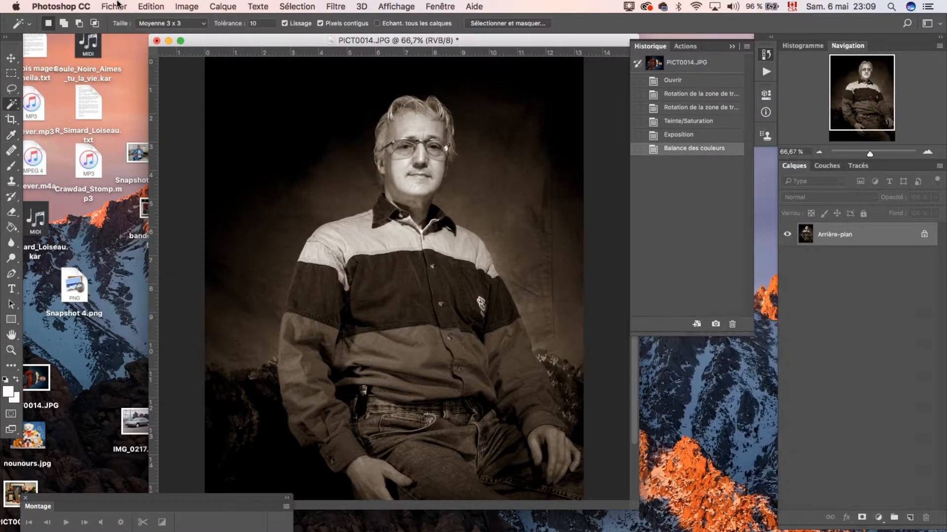
Apply a Brightness/Contrast adjustment to the sepia portrait, setting brightness to about 6 and raising the contrast slightly.
click(186, 6)
mouse_move(266, 44)
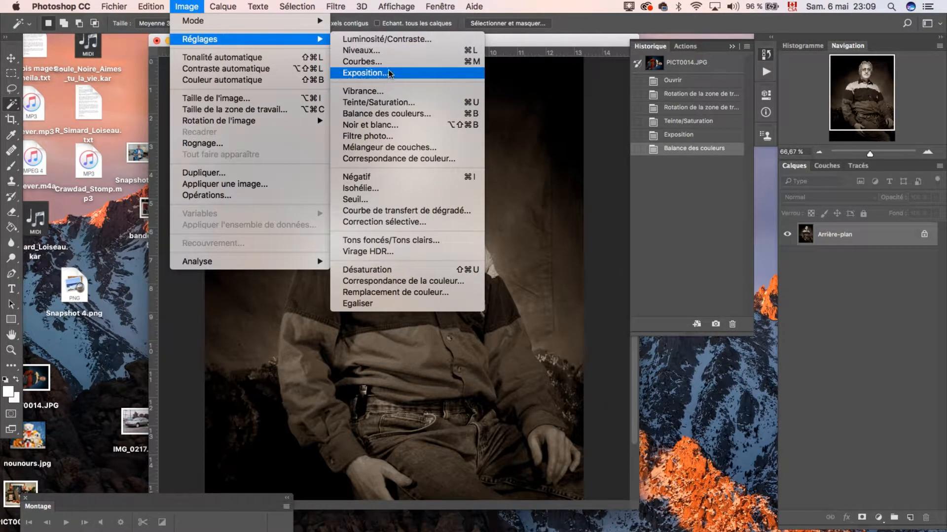
click(389, 40)
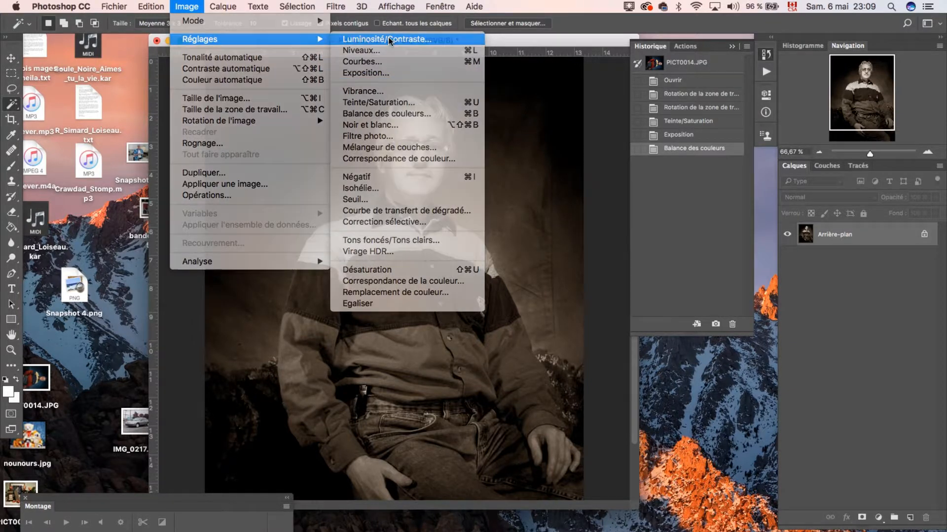
drag(369, 182, 689, 313)
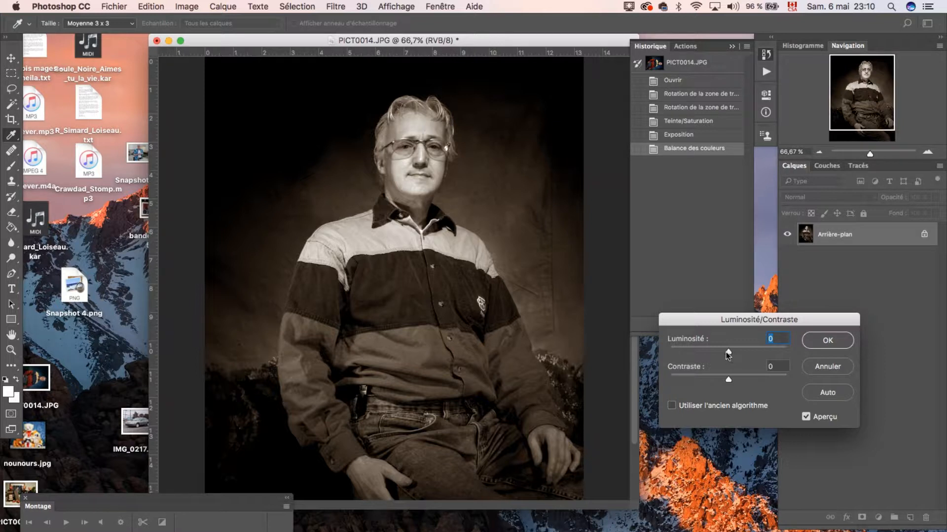
drag(728, 353, 730, 351)
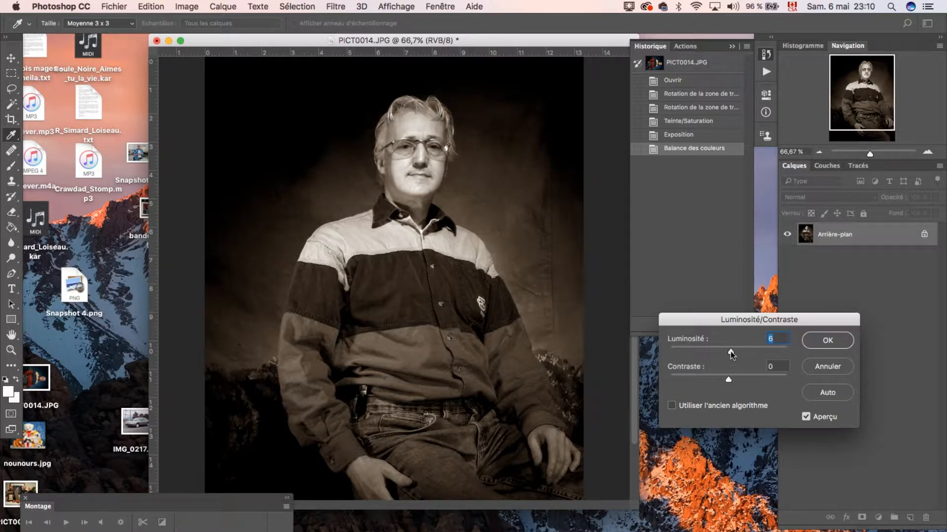
drag(728, 381, 734, 381)
click(826, 341)
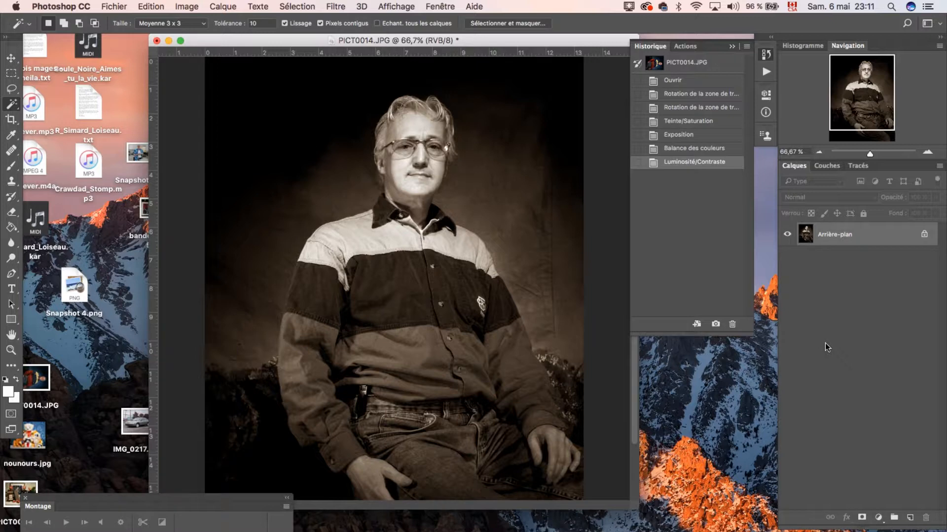
click(110, 6)
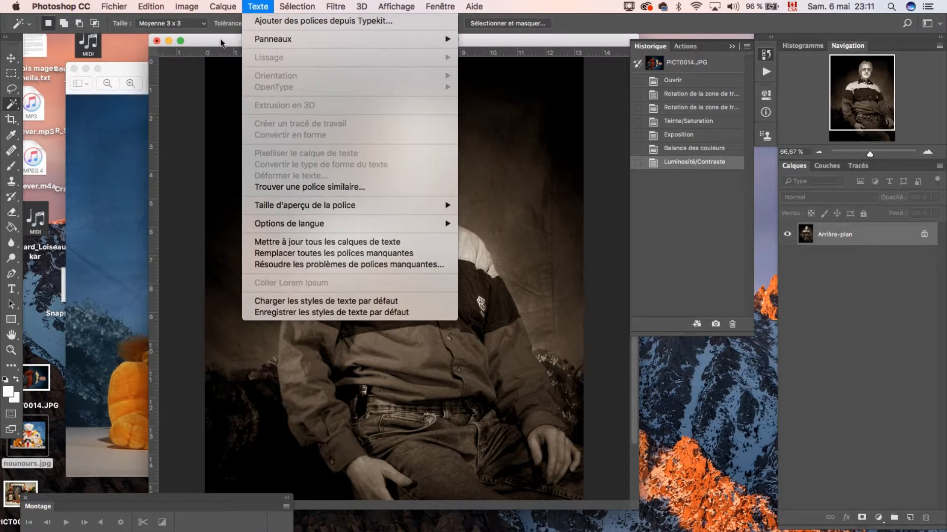
click(221, 43)
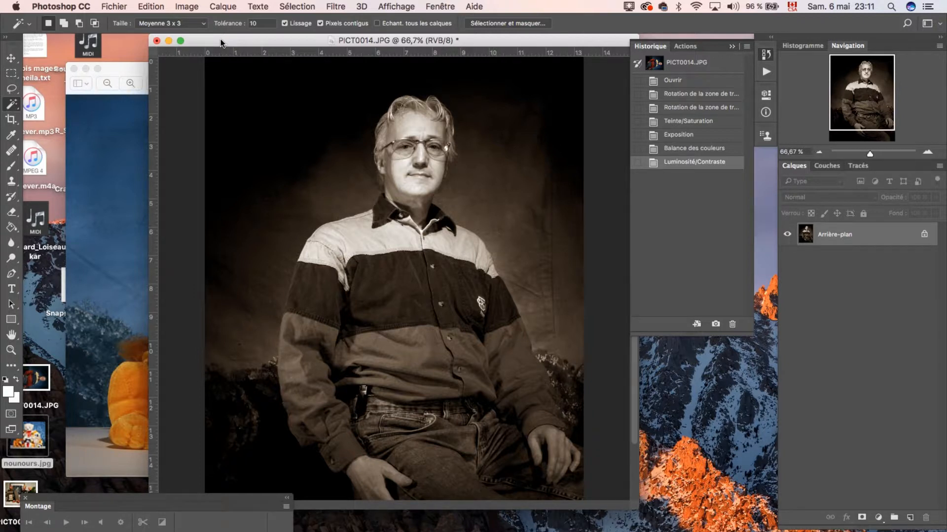
click(255, 74)
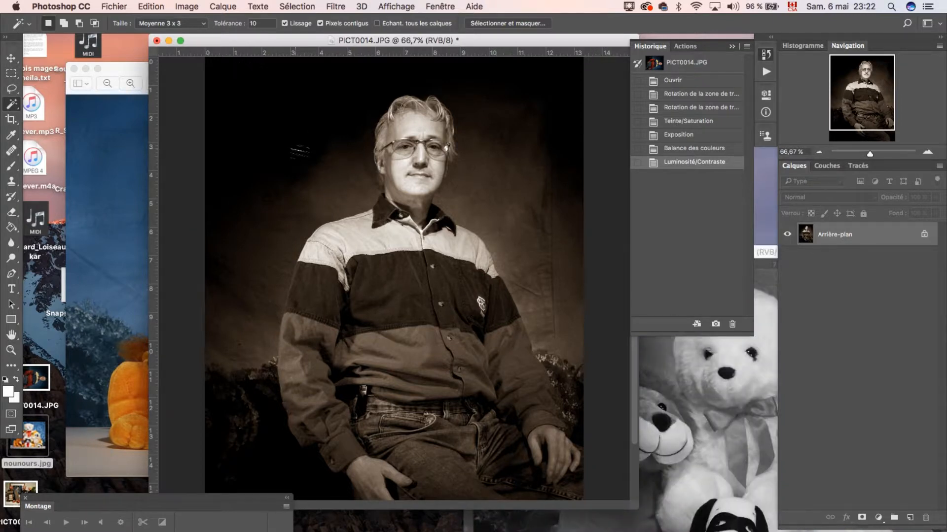
Bring the black-and-white nounours.jpg image to the front and reposition its window so the sepia portrait's face stays uncovered.
click(755, 253)
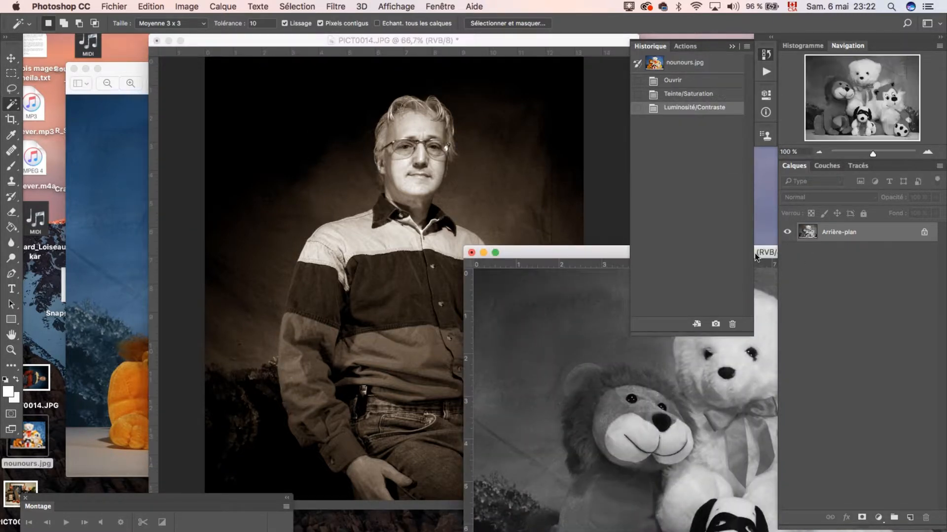
double_click(566, 253)
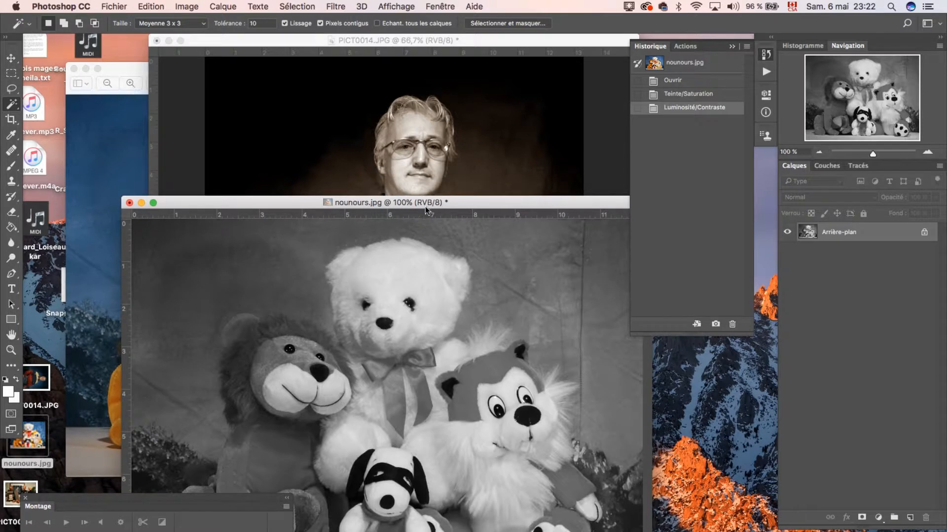
drag(478, 206, 675, 251)
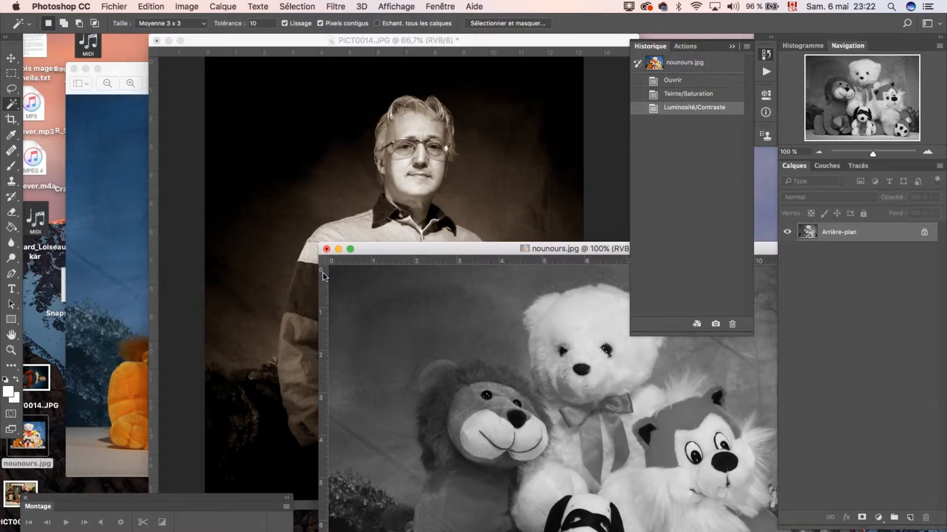